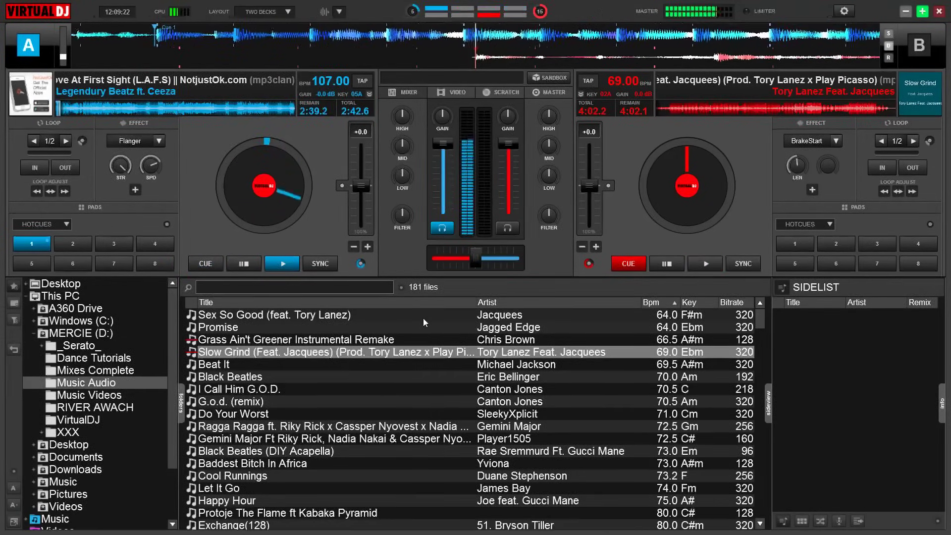
Stutter Deck A from its cue point by alternating the cue (C) and play (space) keys
key(c)
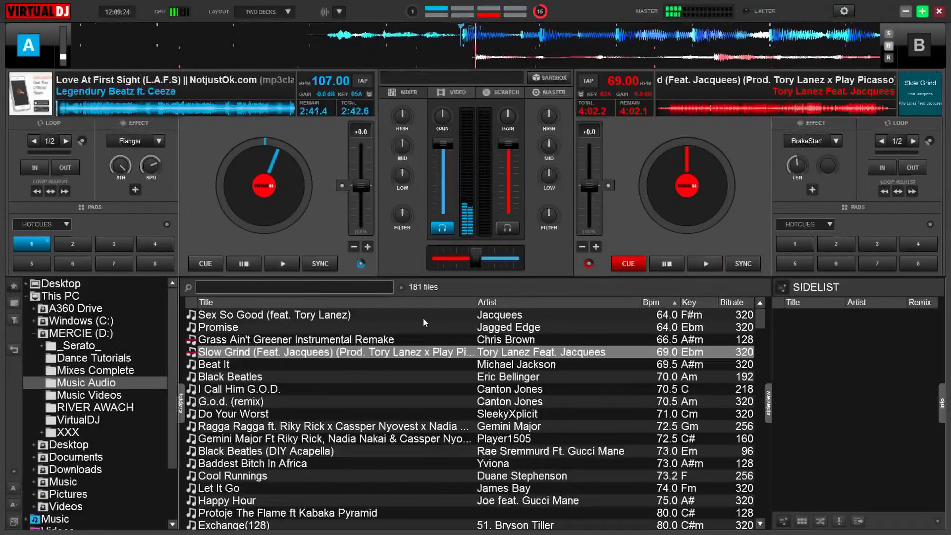
key(space)
key(c)
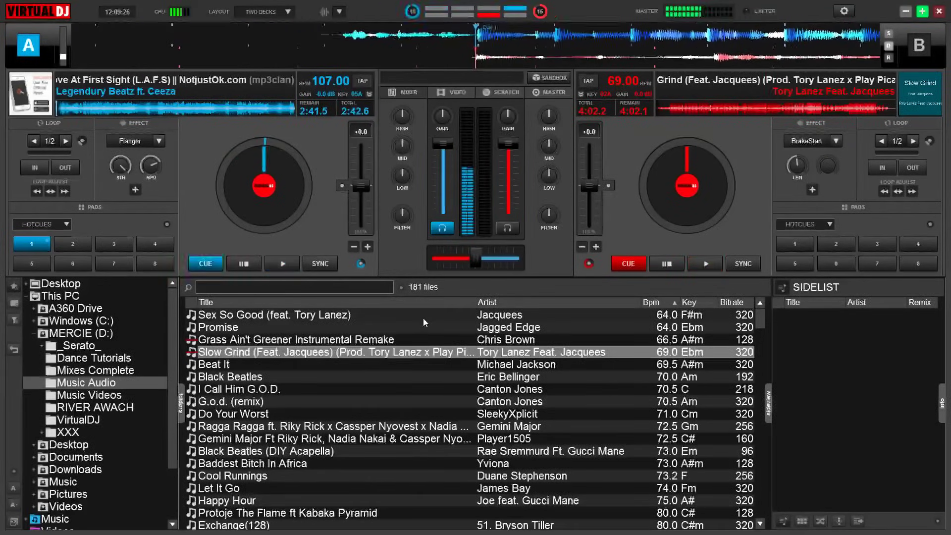
key(space)
key(space)
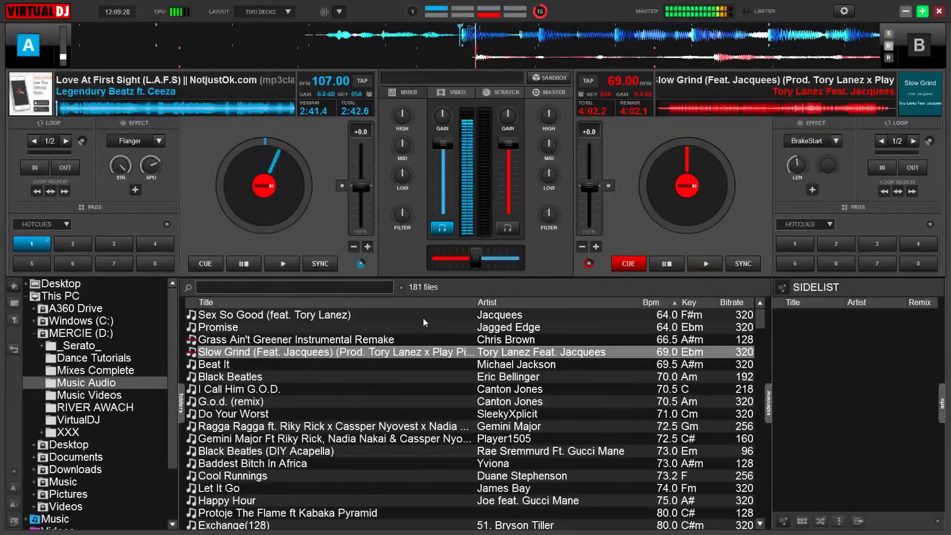
key(space)
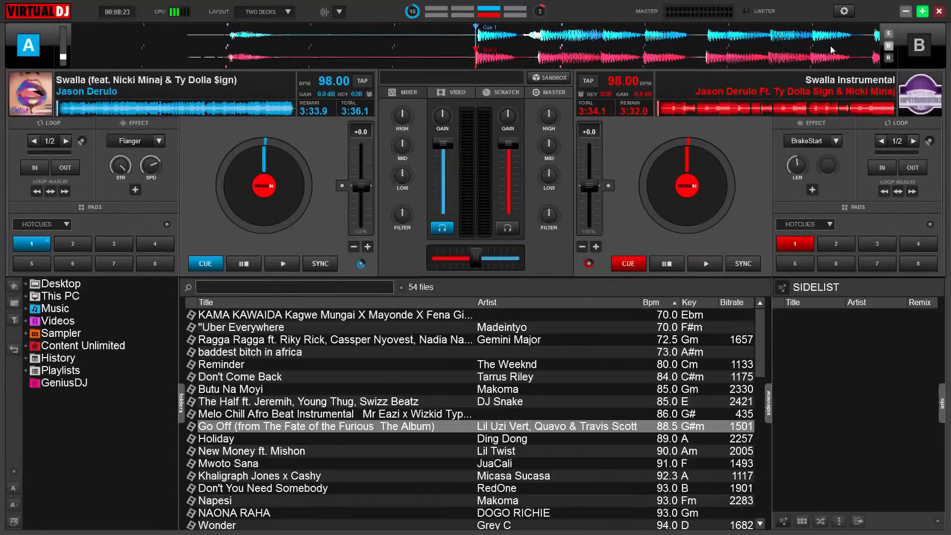
Open and enlarge the settings window, then show the keyboard's factory default mapping on the Controllers page
click(844, 15)
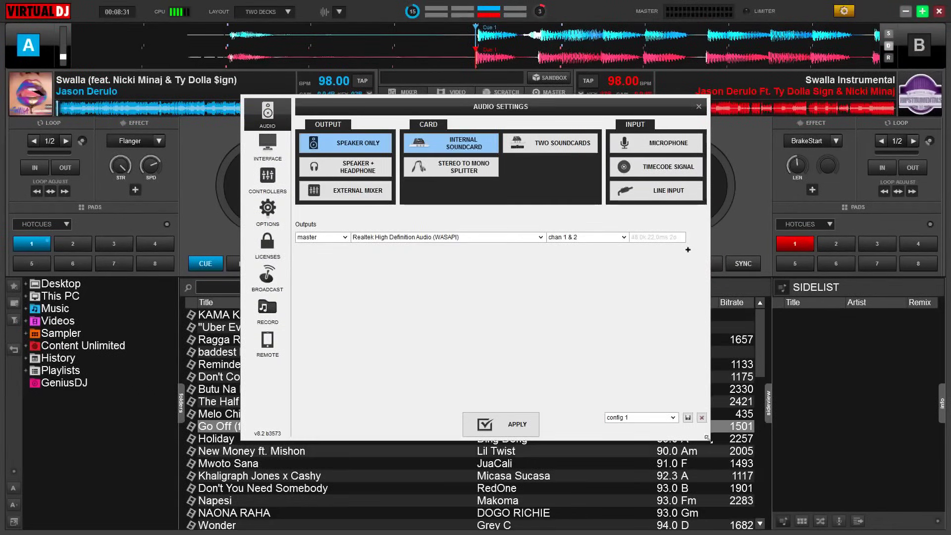
drag(708, 438, 762, 499)
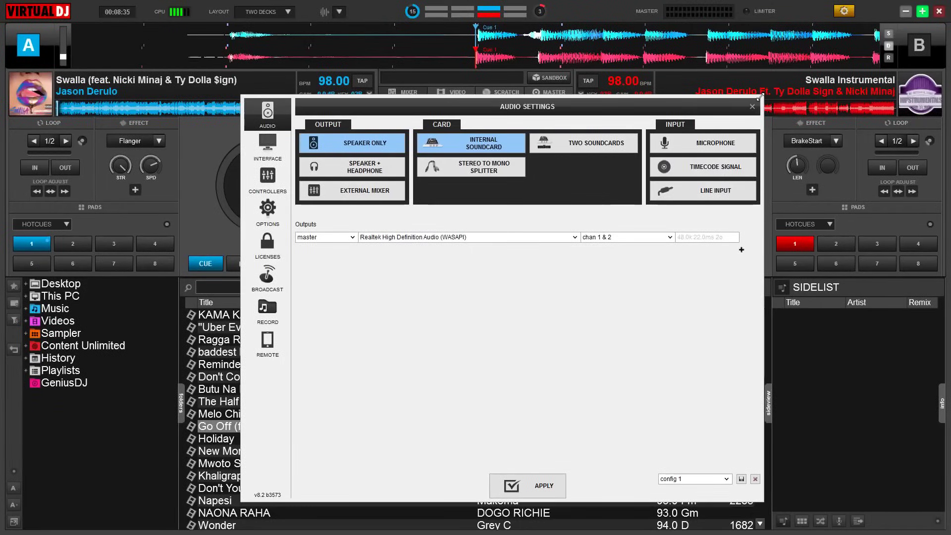
drag(760, 97, 797, 24)
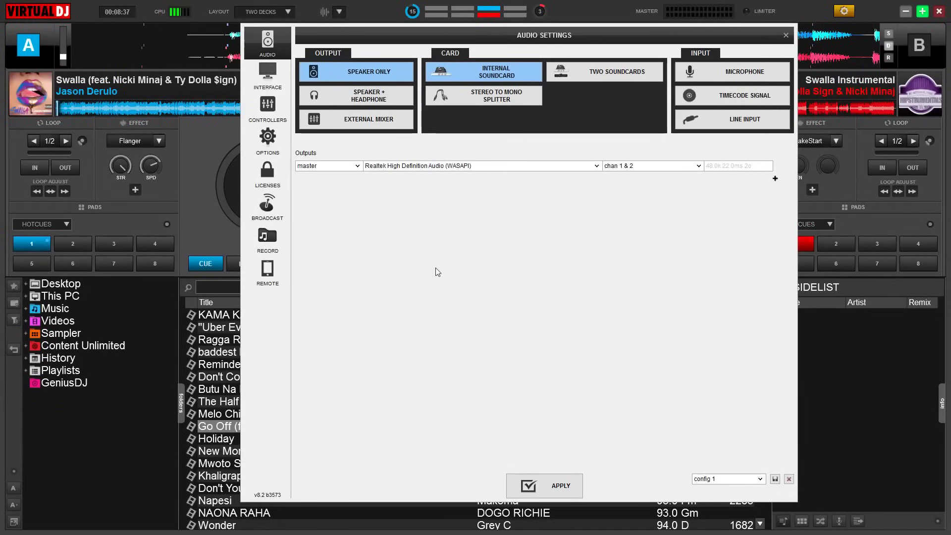
click(267, 107)
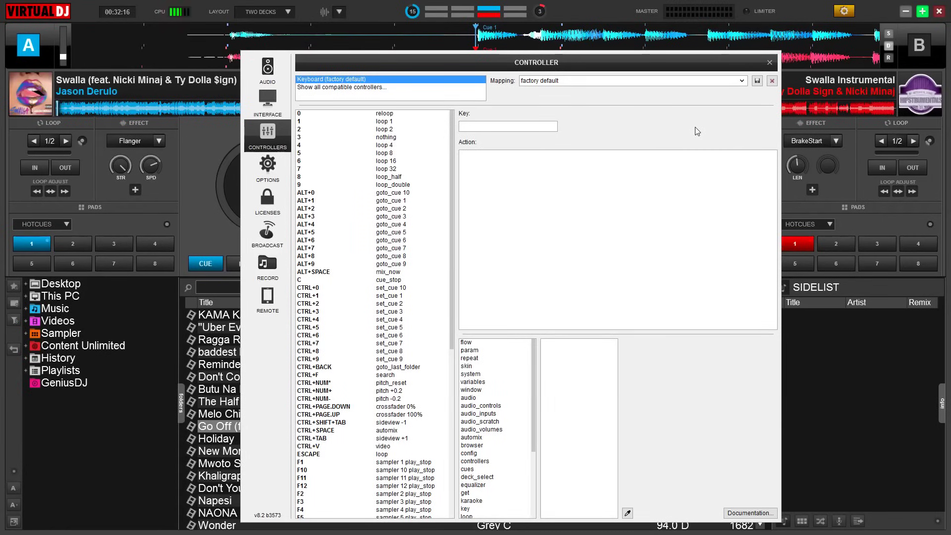
click(741, 82)
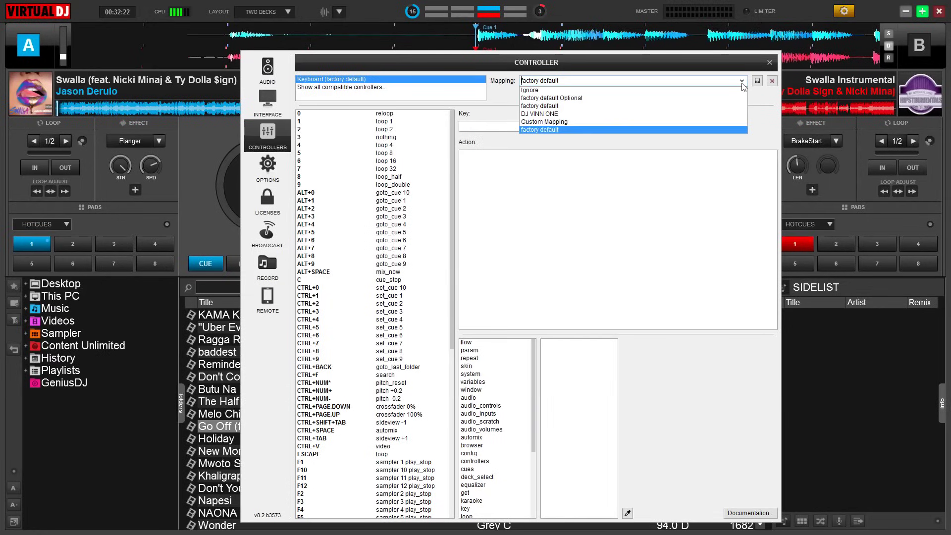
click(743, 82)
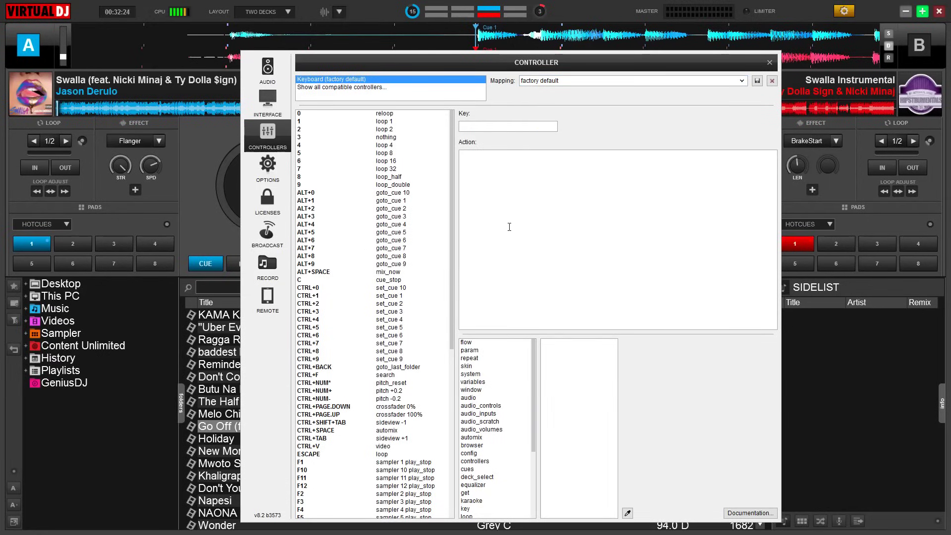
drag(454, 210, 453, 391)
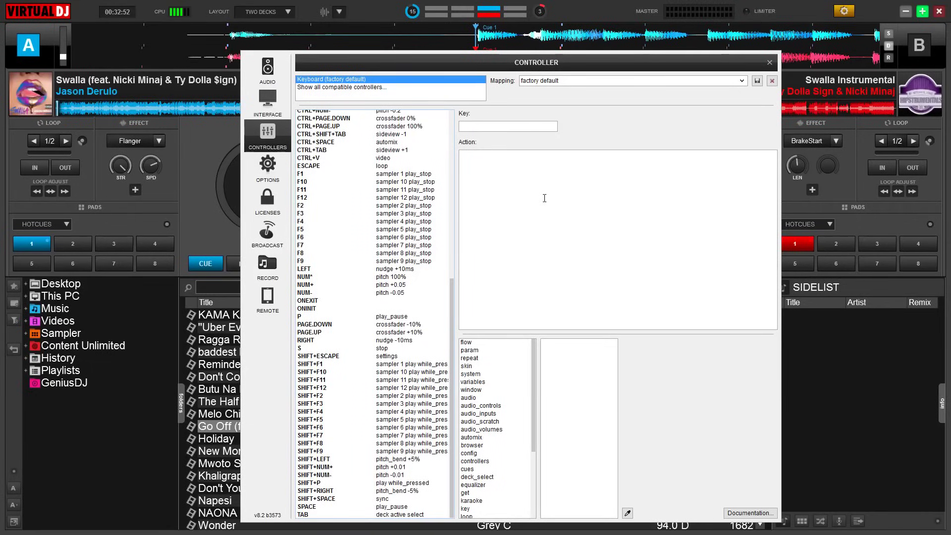
Map the G key to the action 'scratch +120ms'
click(477, 125)
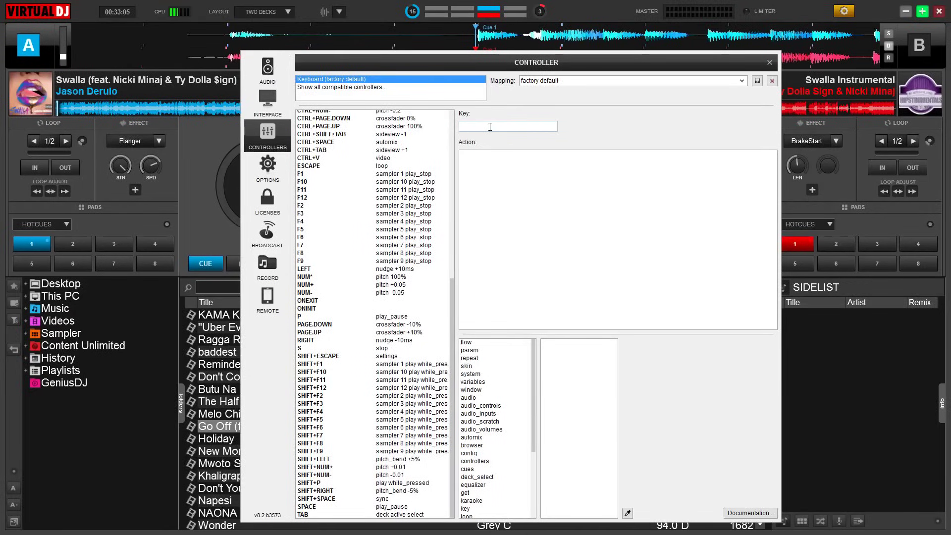
key(g)
click(478, 167)
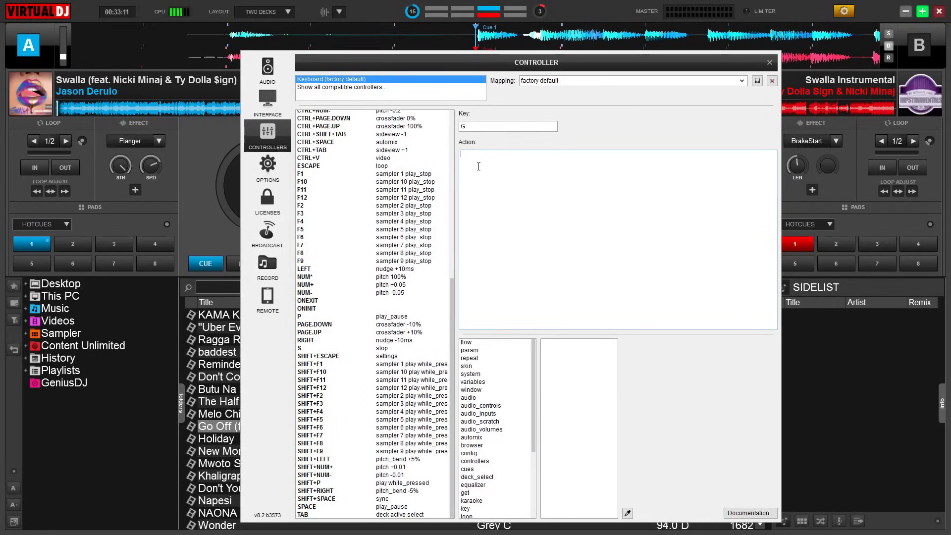
text(scratch)
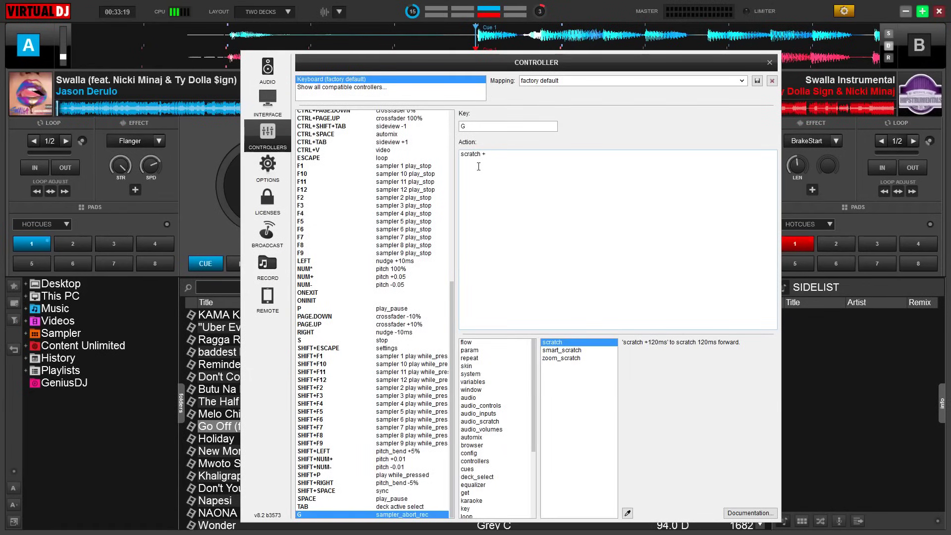
text( +120ms)
click(475, 124)
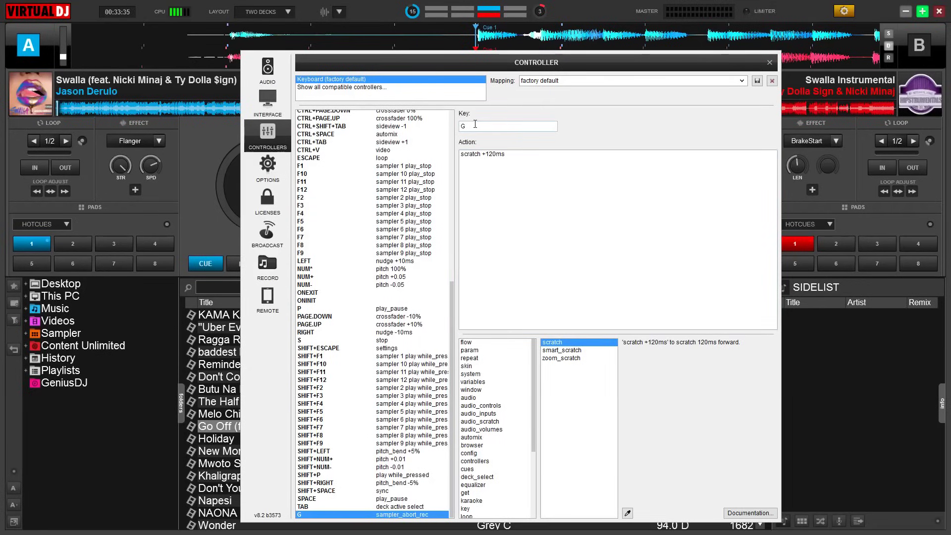
Map the D key to the action 'scratch -120ms'
key(d)
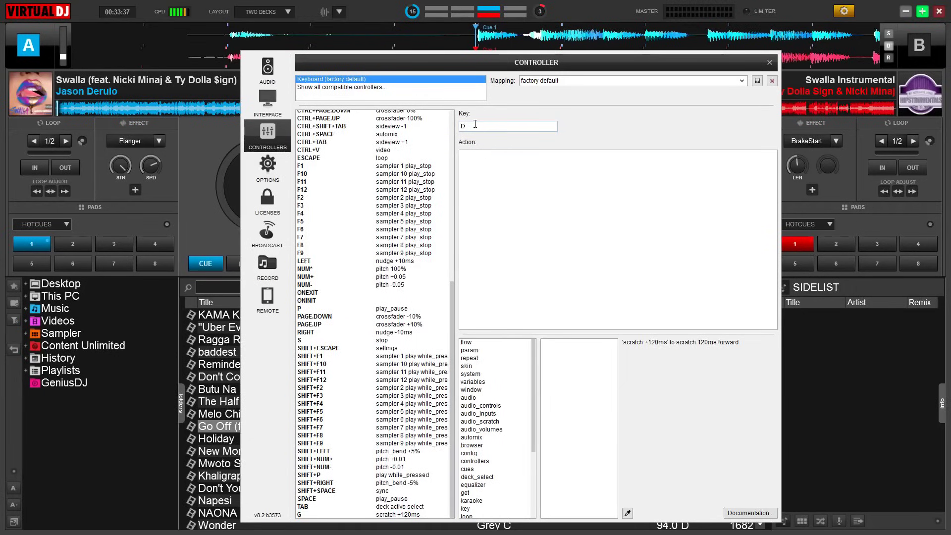
click(472, 181)
text(scratch)
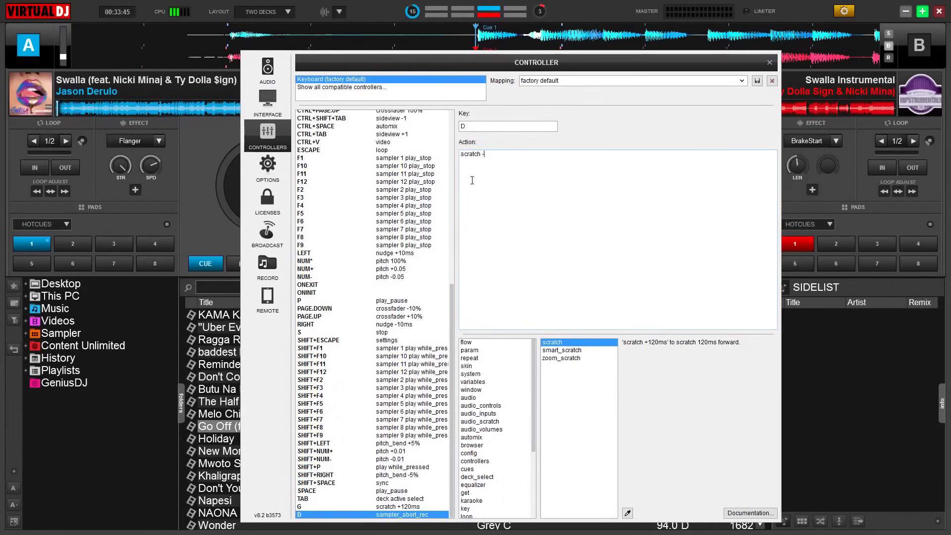
text( -120ms)
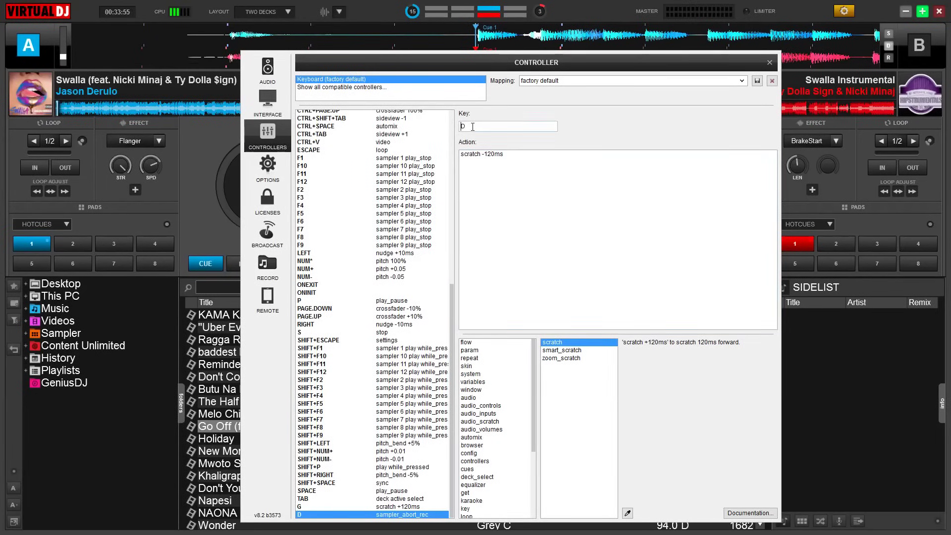
Map the F key to the action 'cue_stop'
key(f)
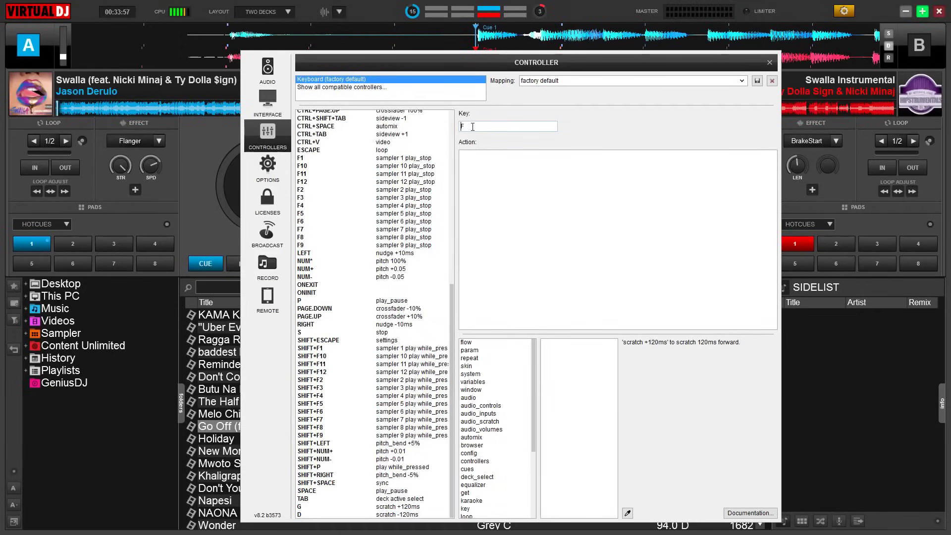
click(477, 188)
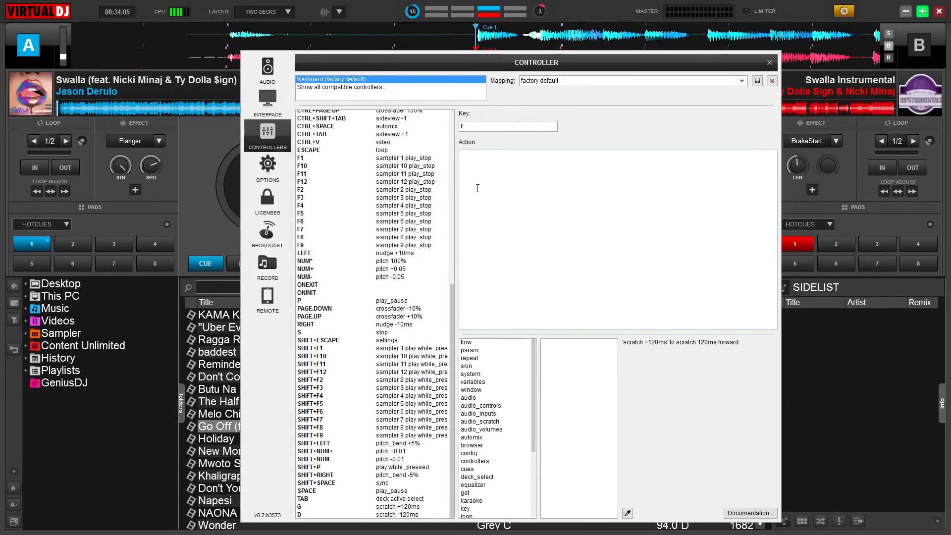
text(cue)
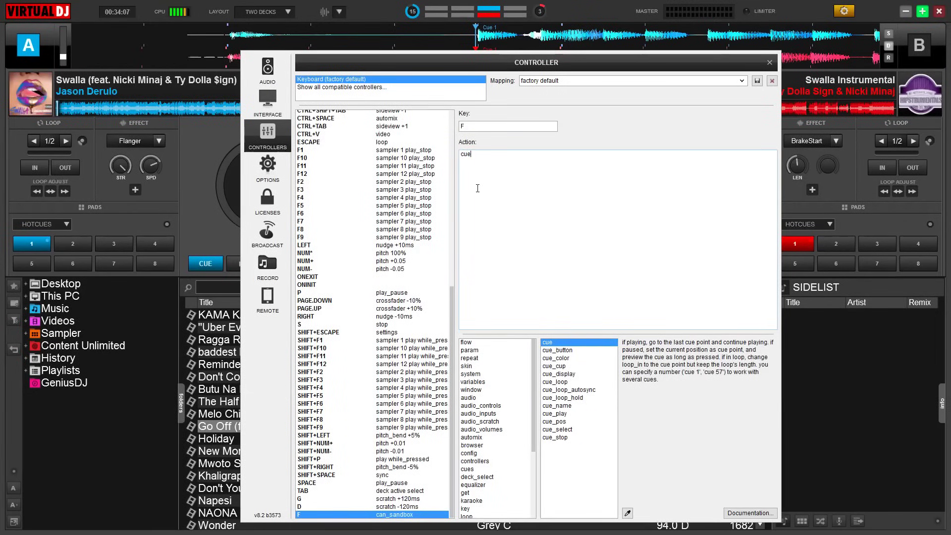
text(_s)
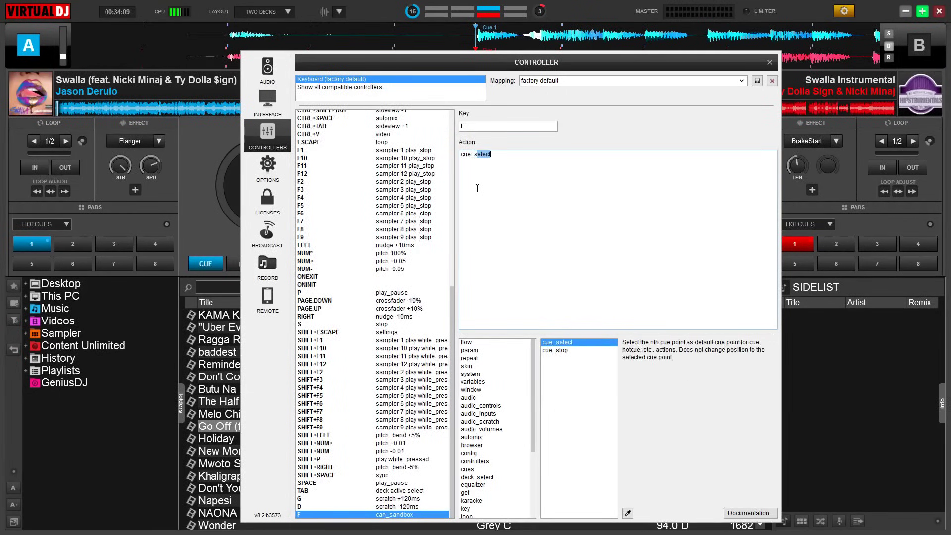
text(top)
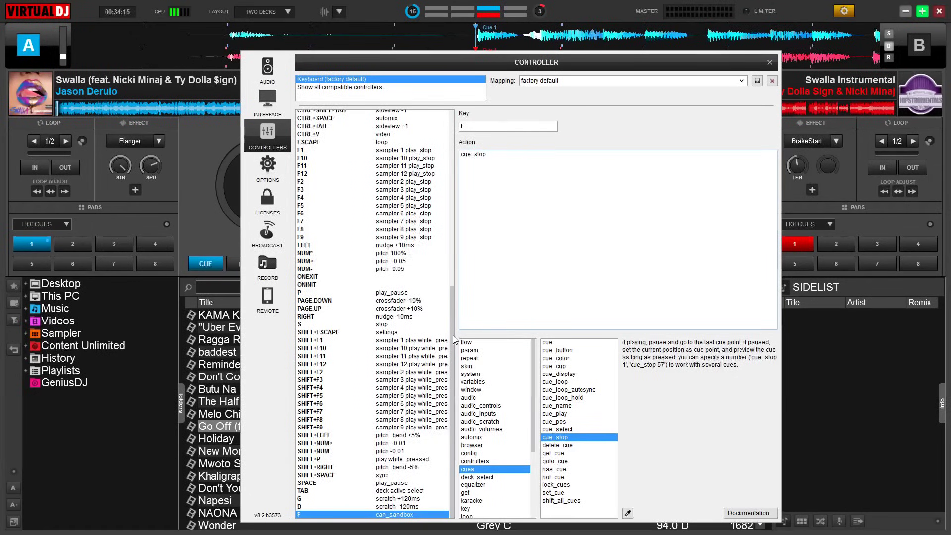
Check the G, D and F scratch and cue_stop mappings, then close the controller settings
click(326, 468)
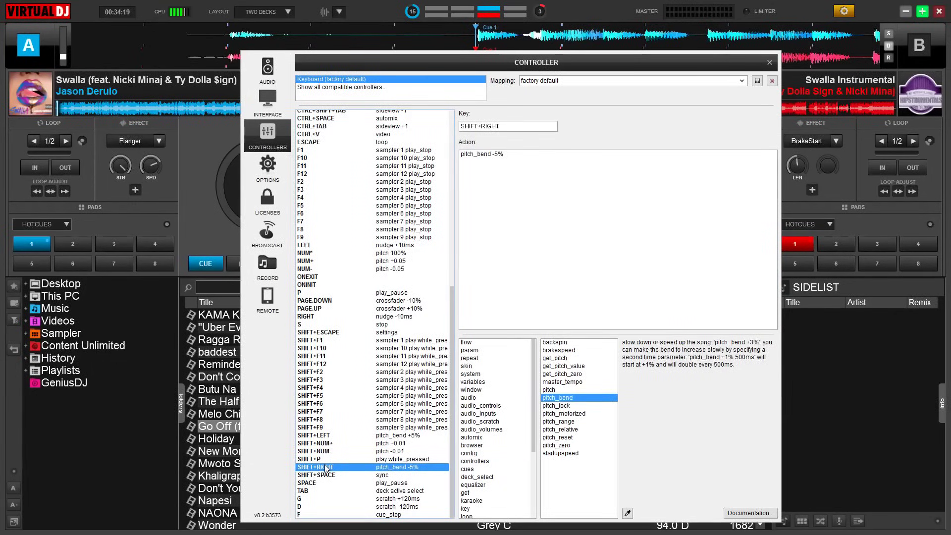
click(319, 499)
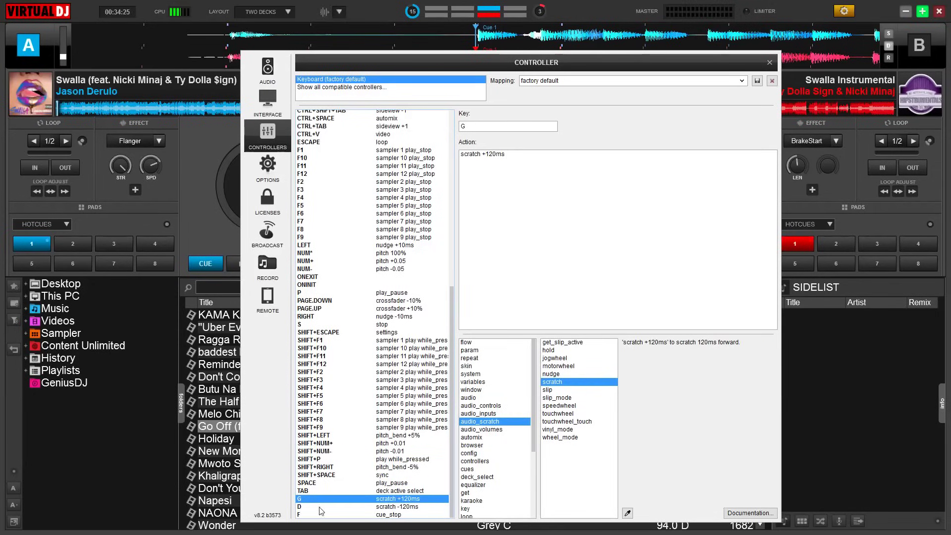
click(321, 506)
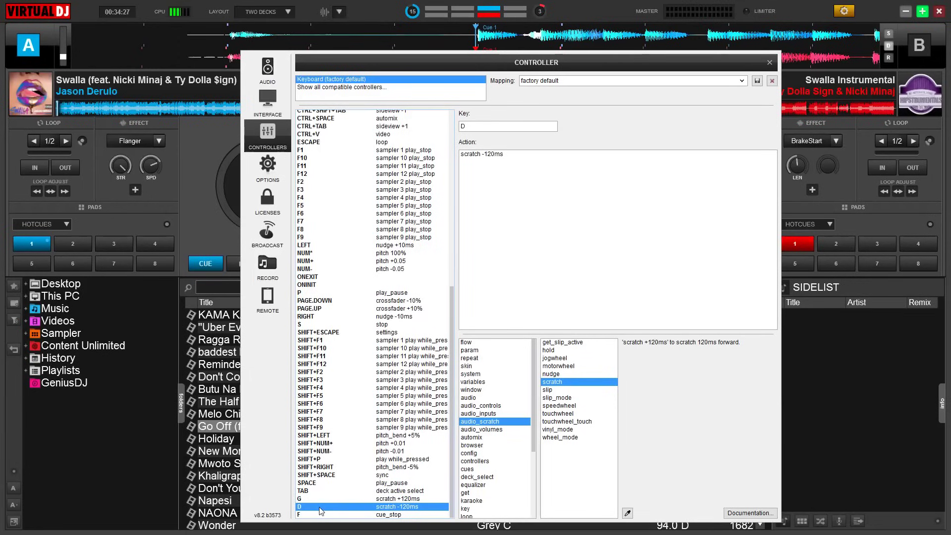
click(323, 515)
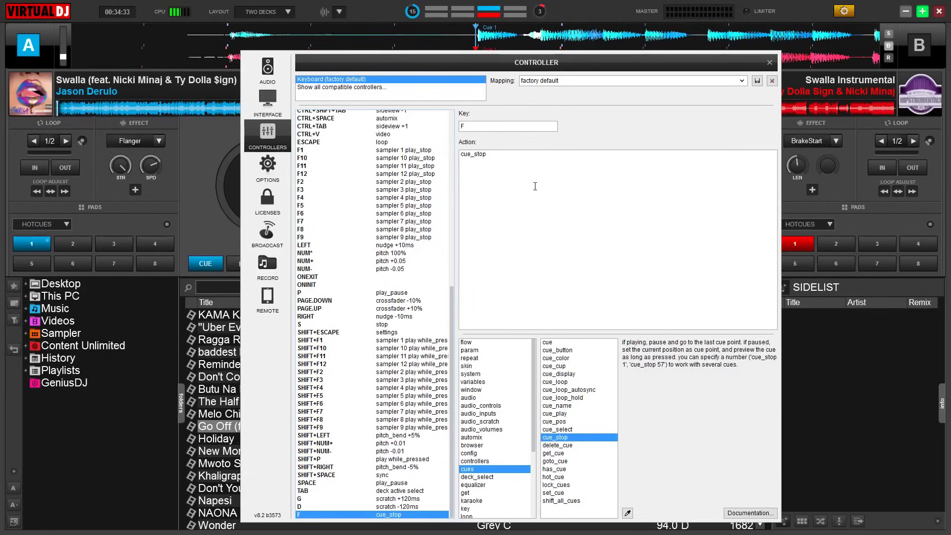
click(769, 59)
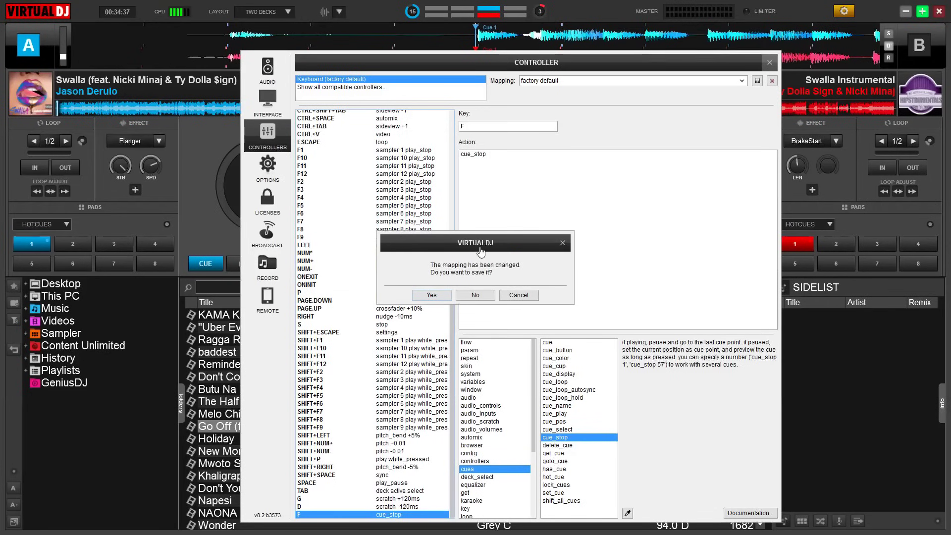
Save the changed keyboard mapping when prompted
drag(493, 250, 592, 232)
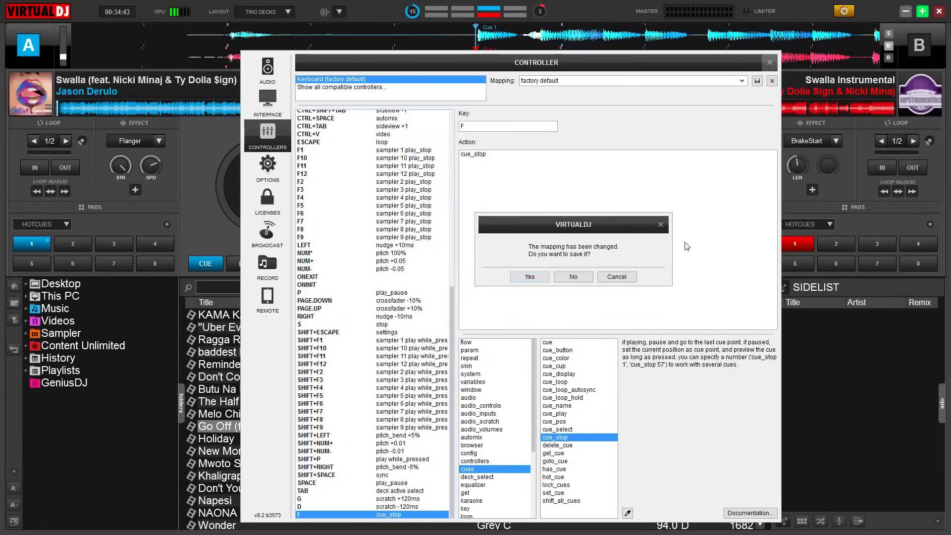
click(535, 278)
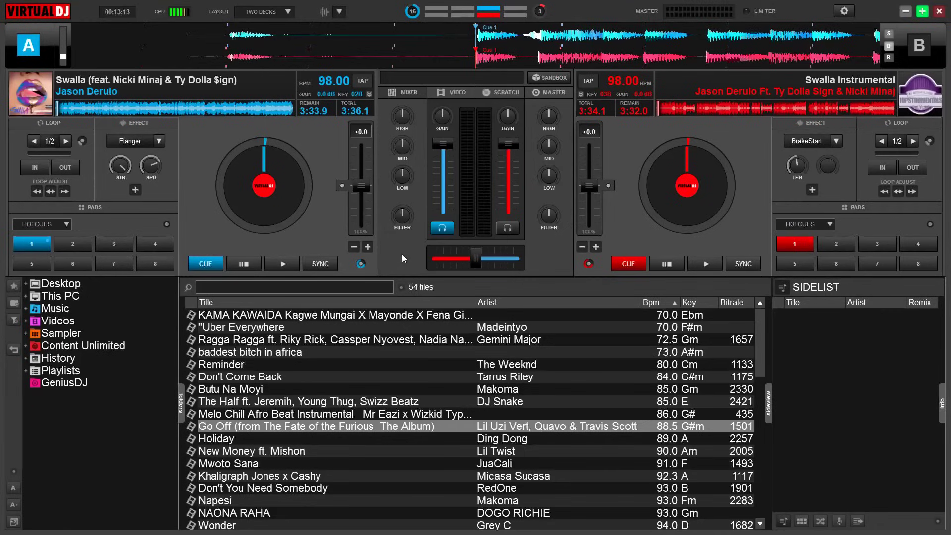
key(space)
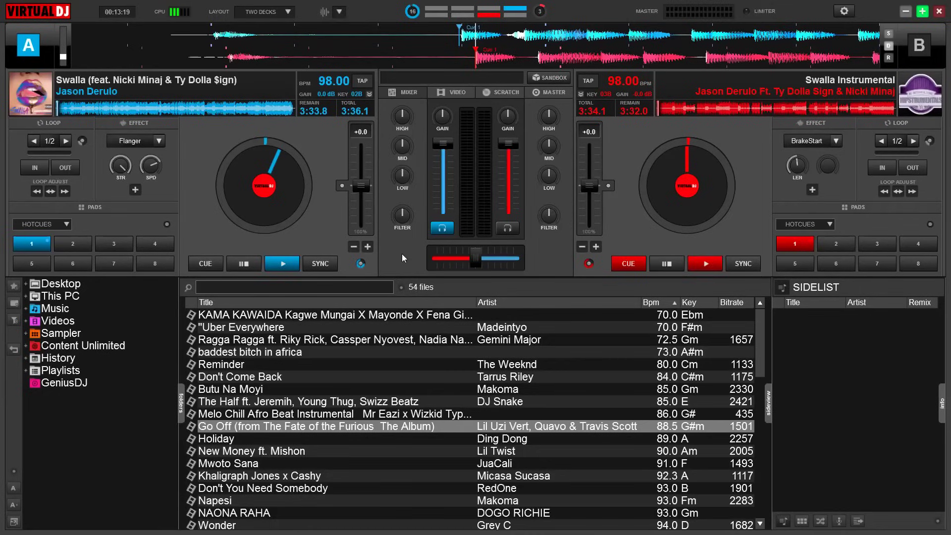
key(c)
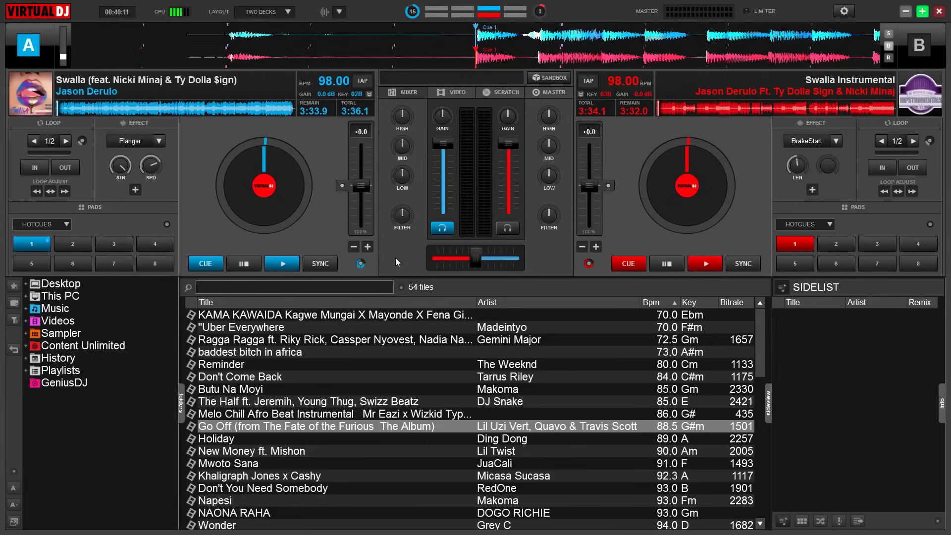
key(space)
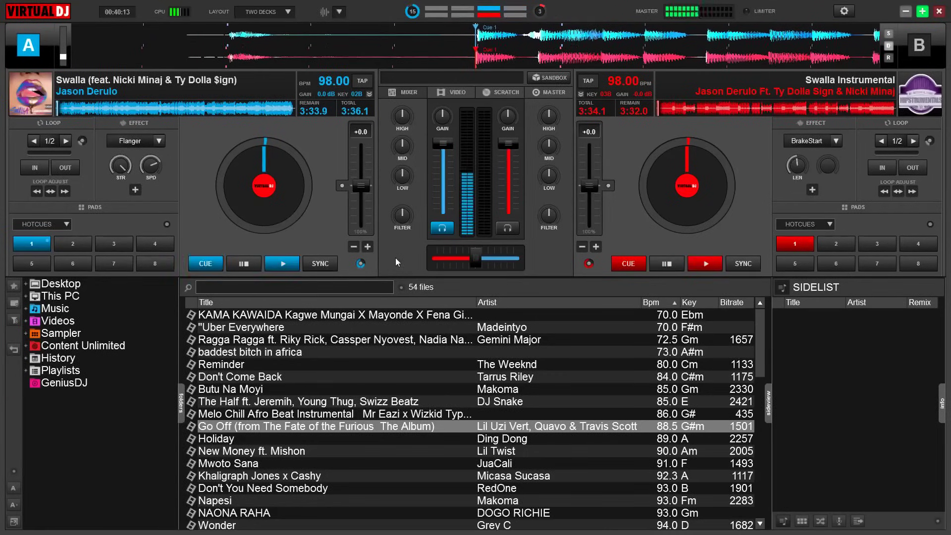
key(space)
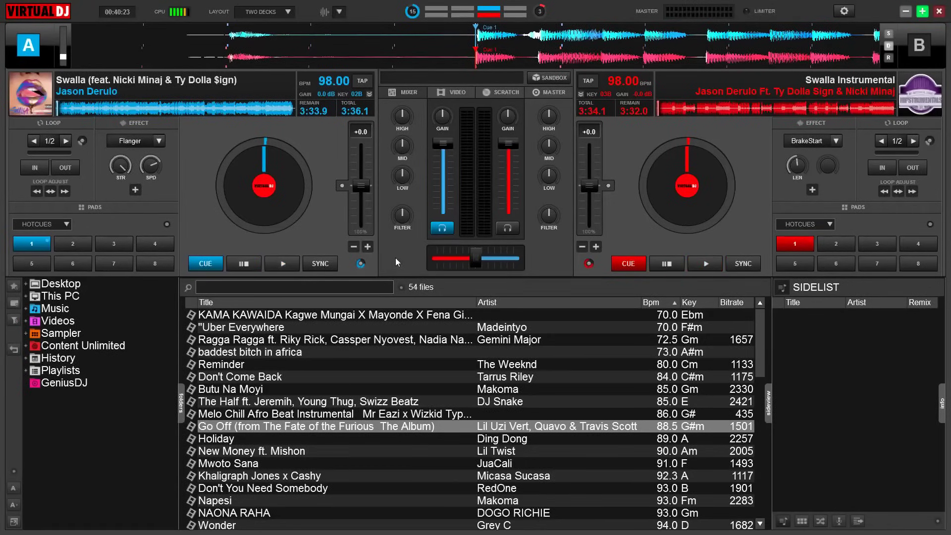
key(space)
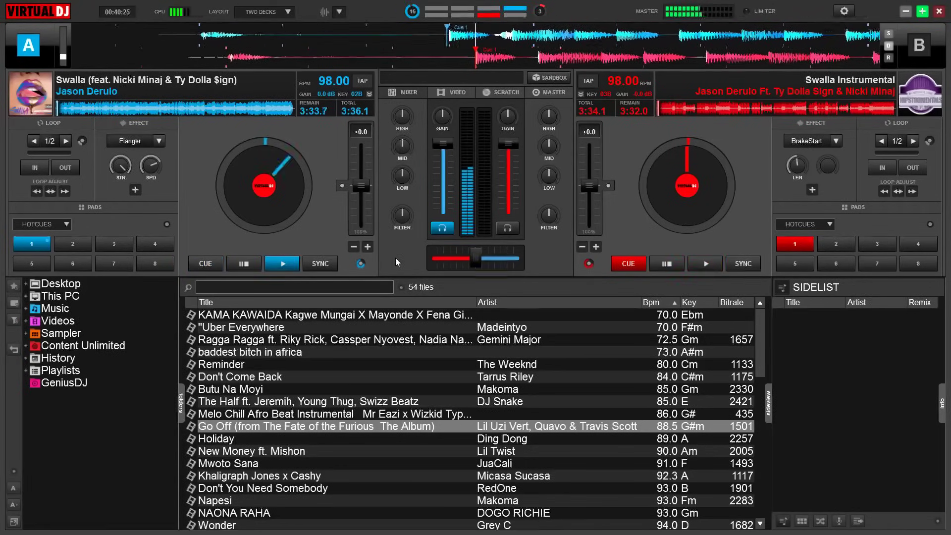
key(space)
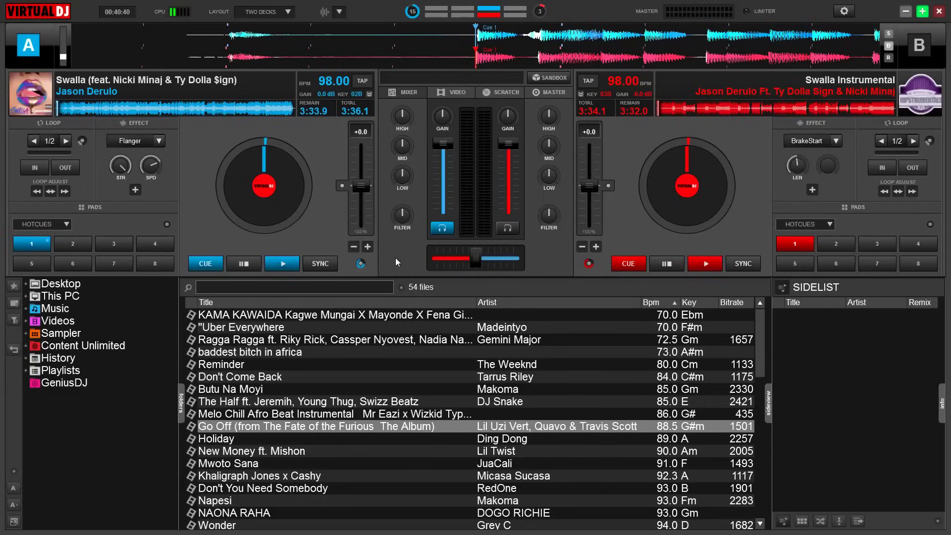
key(space)
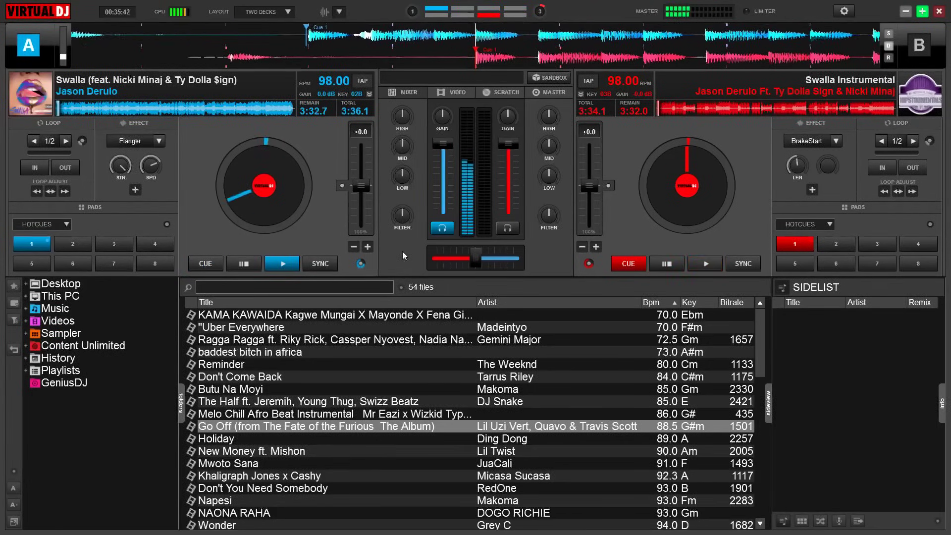
key(space)
key(space)
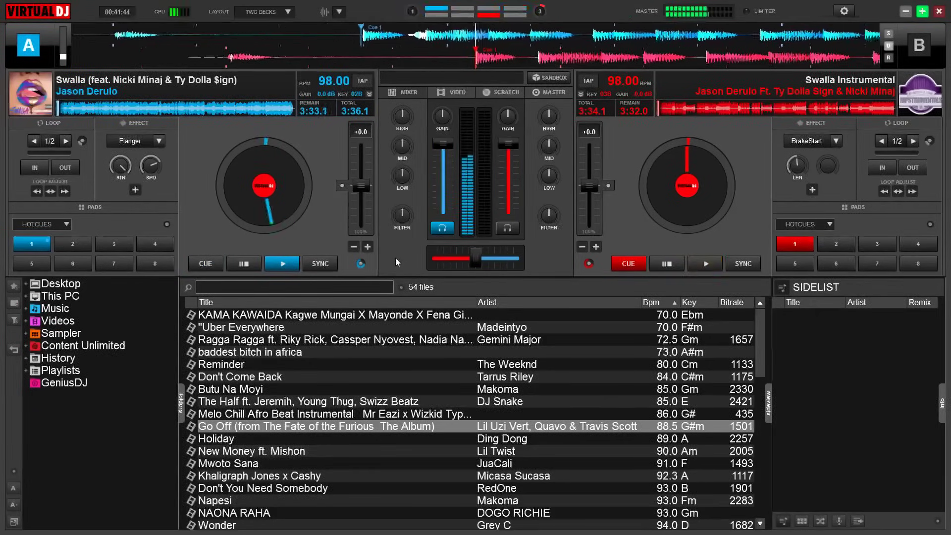
key(space)
key(space)
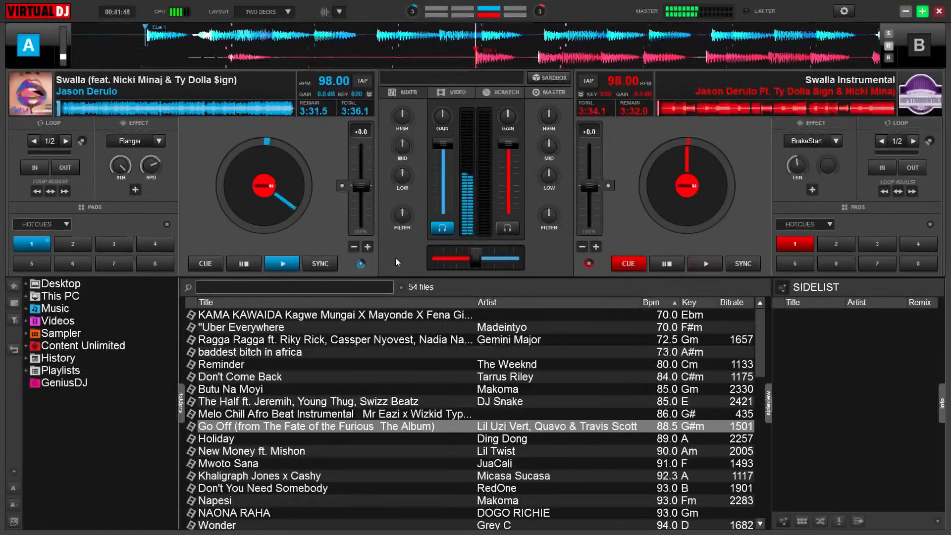
key(c)
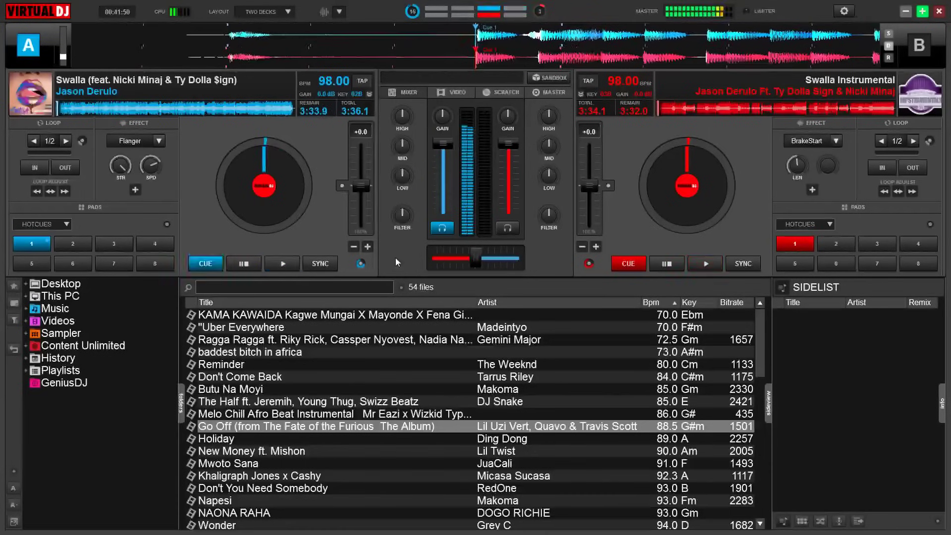
key(space)
key(c)
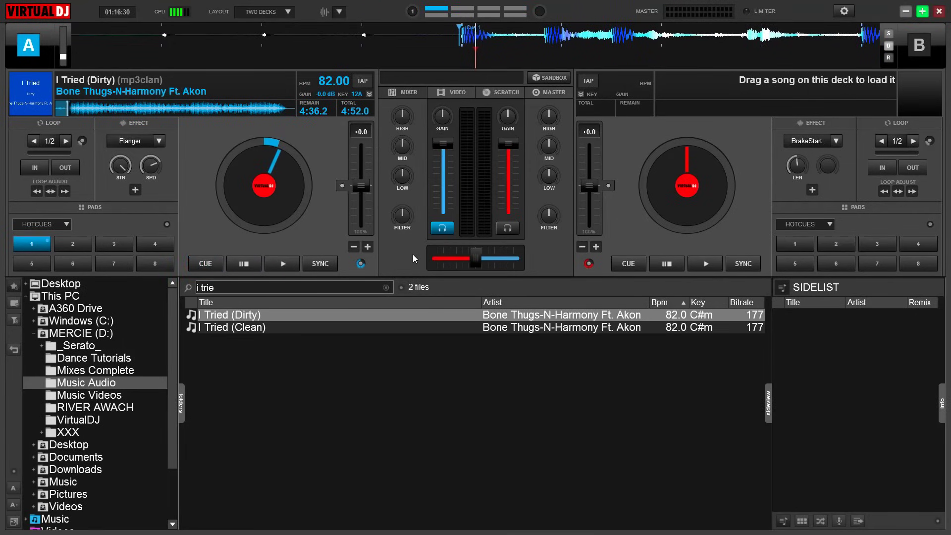
Test the cue and play keys on Deck A's I Tried (Dirty) from its cue point
key(c)
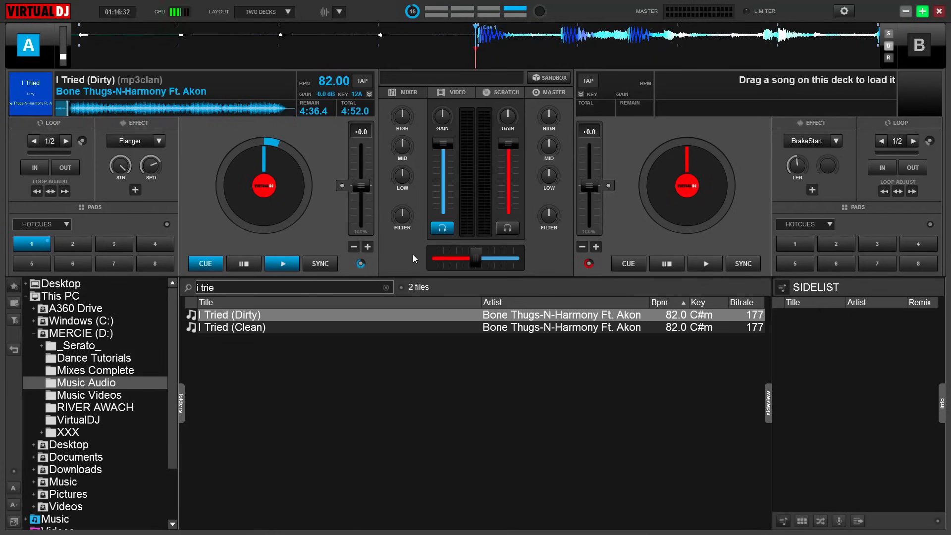
key(c)
key(space)
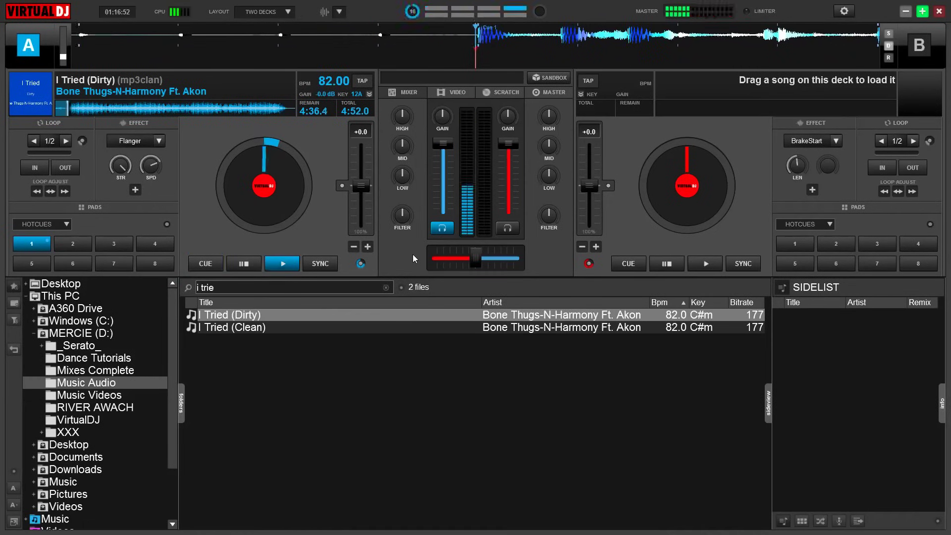
key(space)
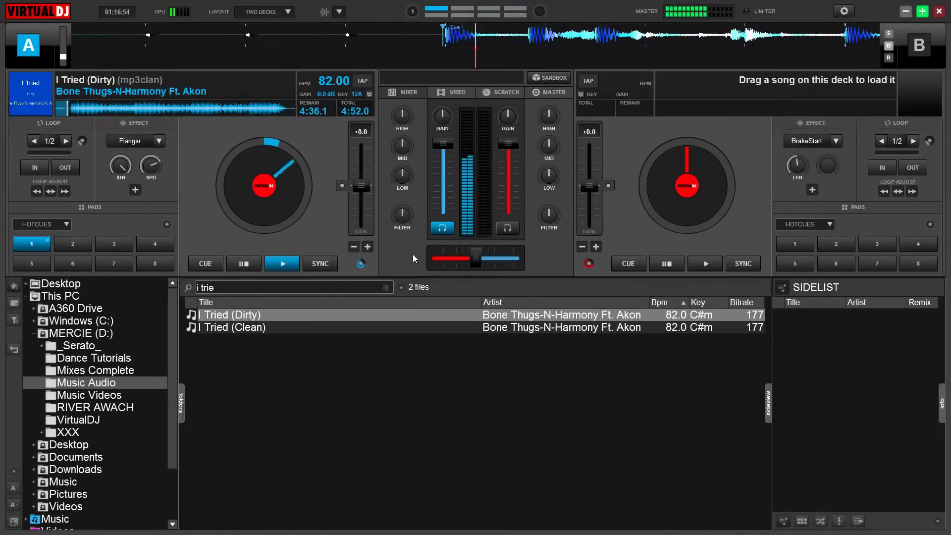
key(space)
key(space)
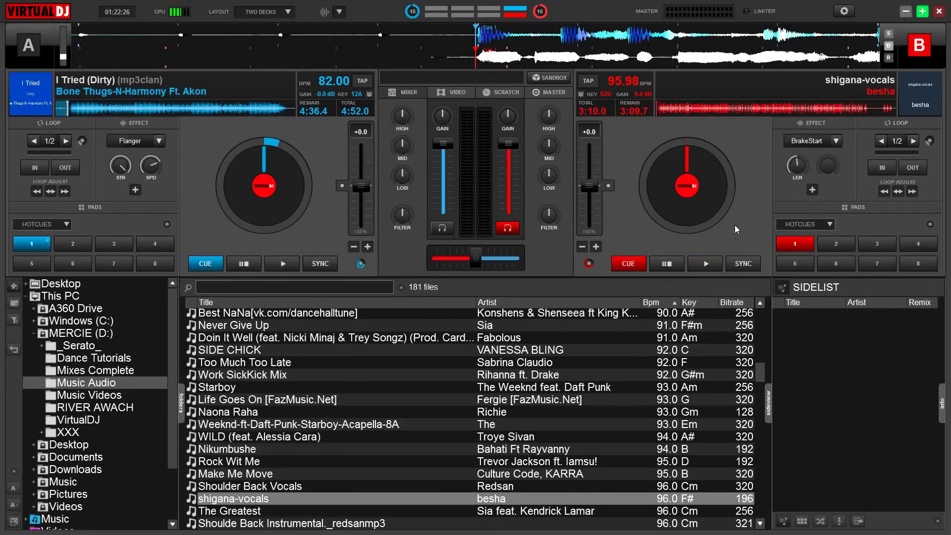
key(space)
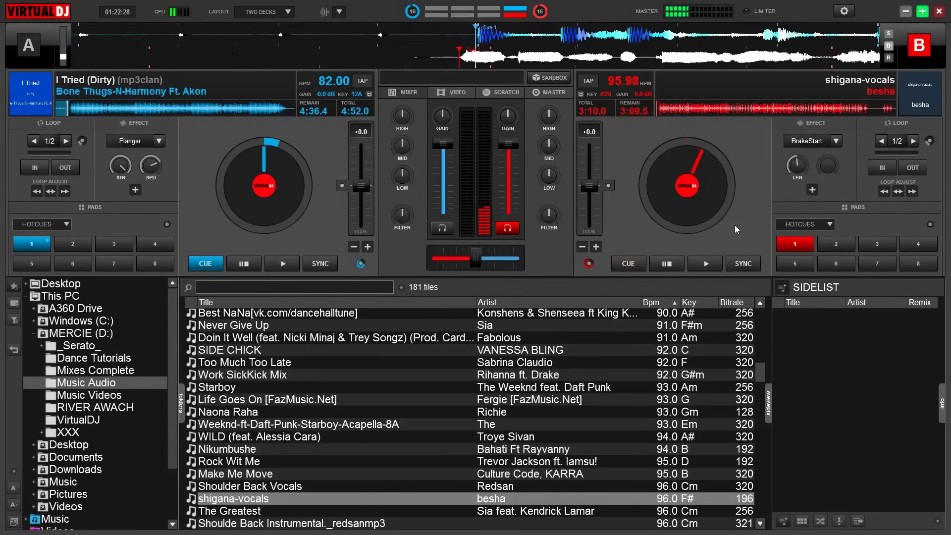
key(space)
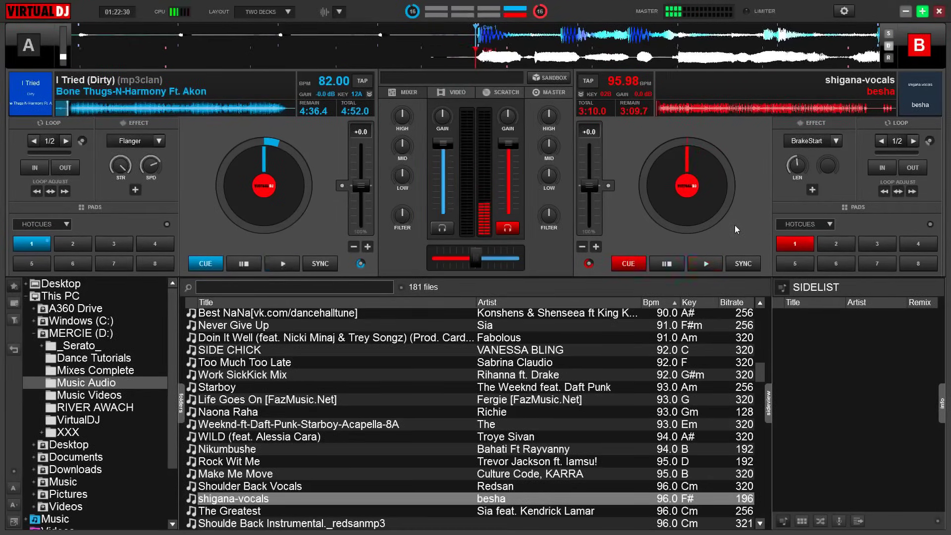
key(space)
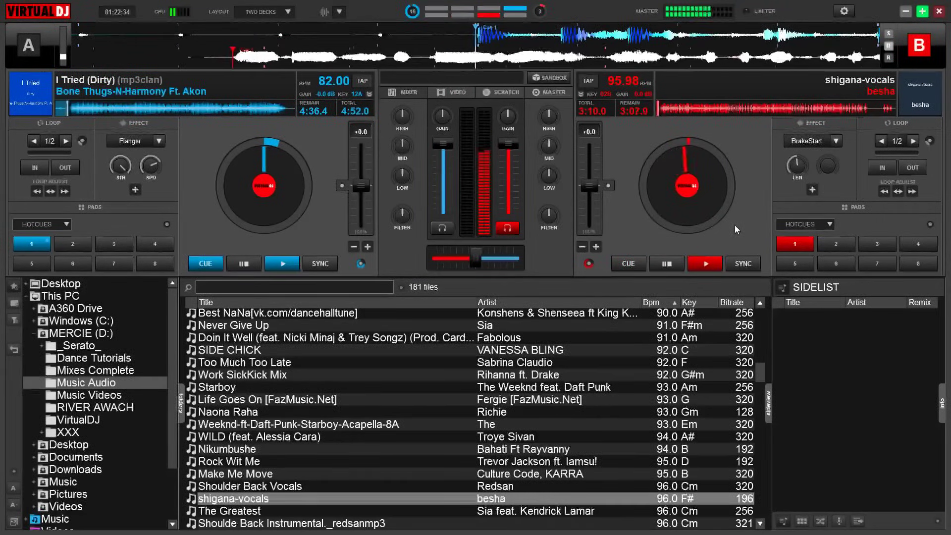
key(space)
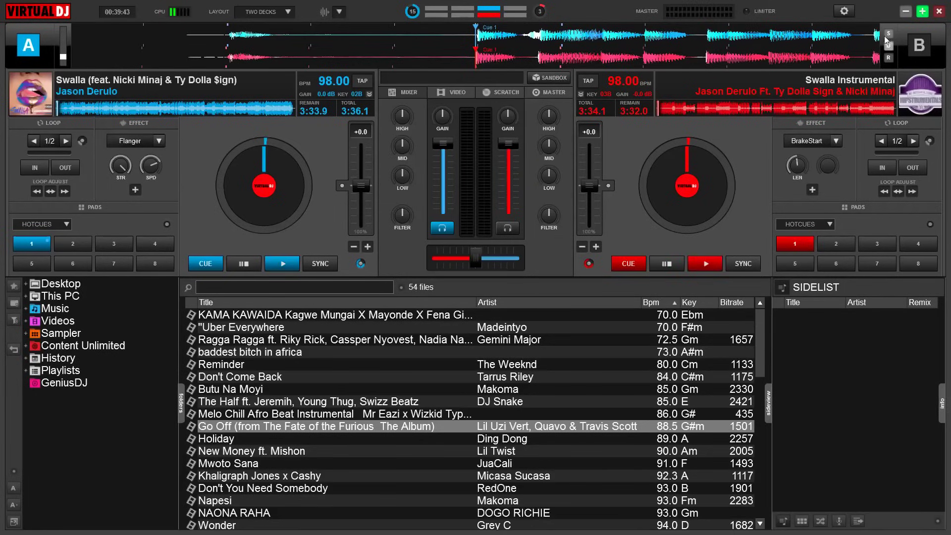
Minimise VirtualDJ to reveal the Windows desktop
click(904, 12)
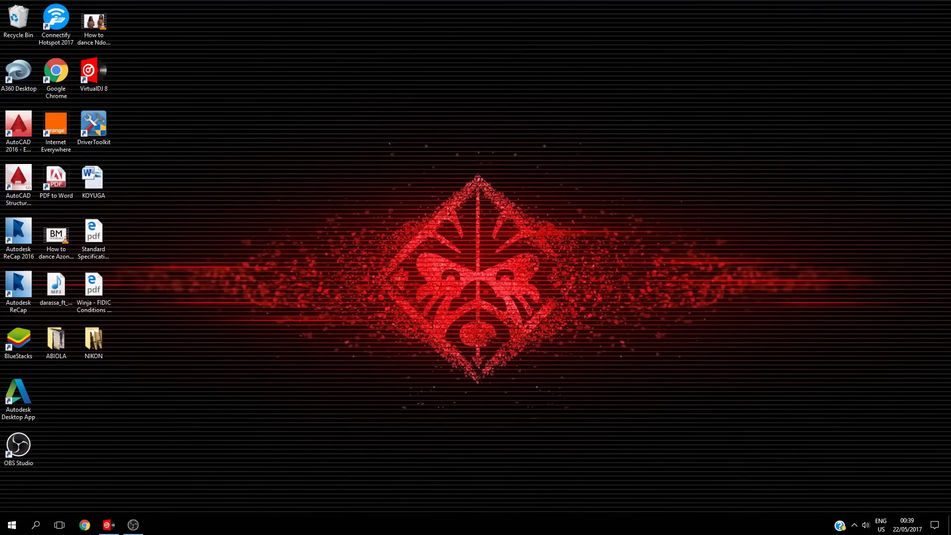
mouse_move(139, 530)
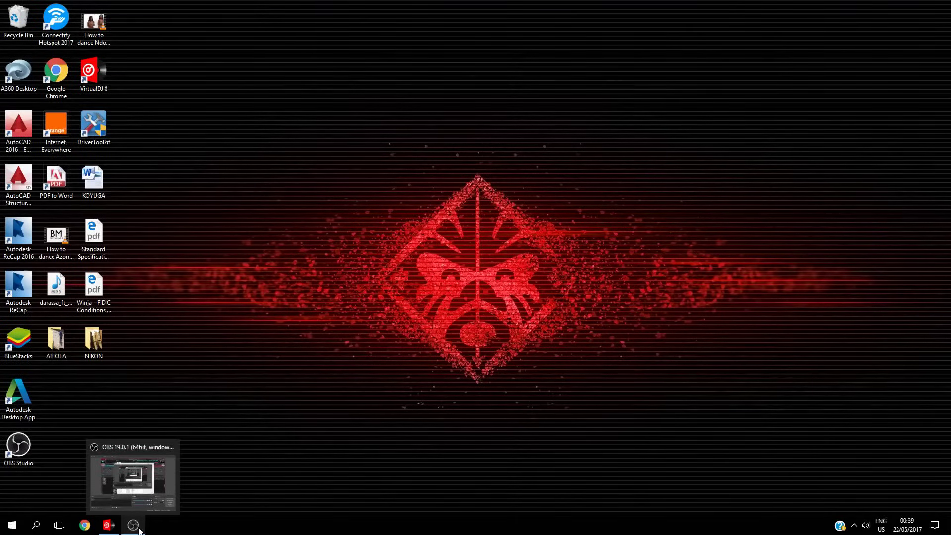